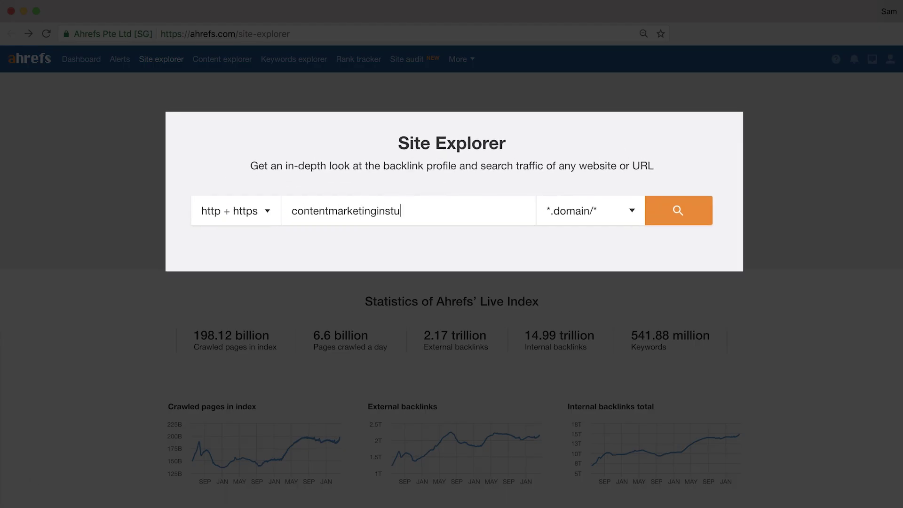
type("com")
Step: Load the contentmarketinginstitute.com overview and open the link index dropdown for its stats
key("Return")
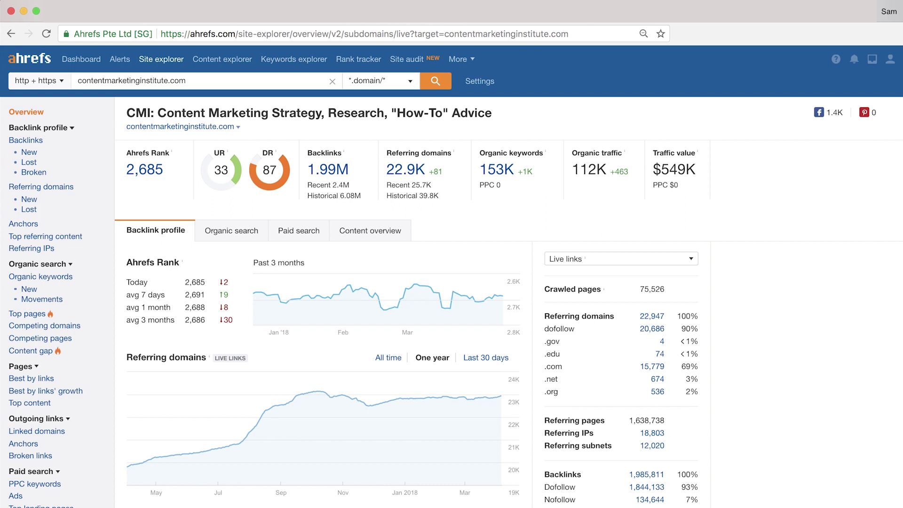
left_click(677, 258)
Step: Switch the overview stats to Recent links, then to Historical links
left_click(657, 295)
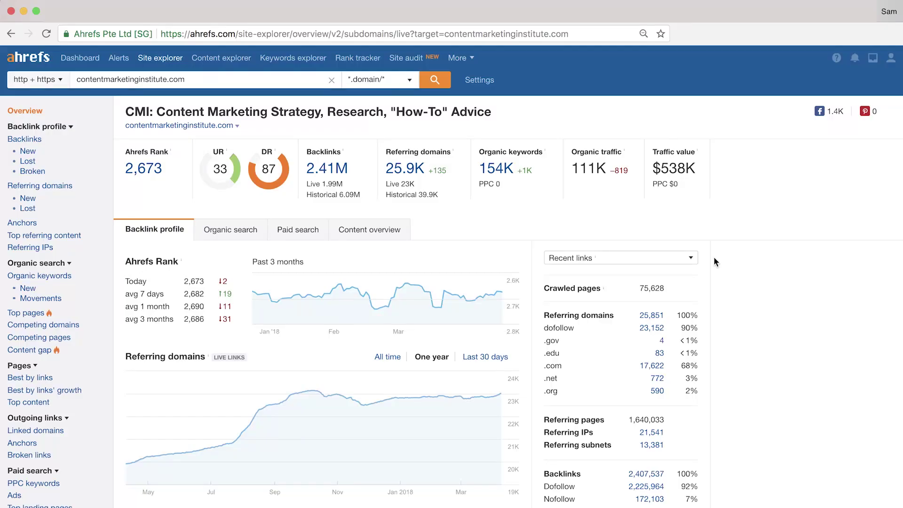
left_click(686, 260)
left_click(661, 306)
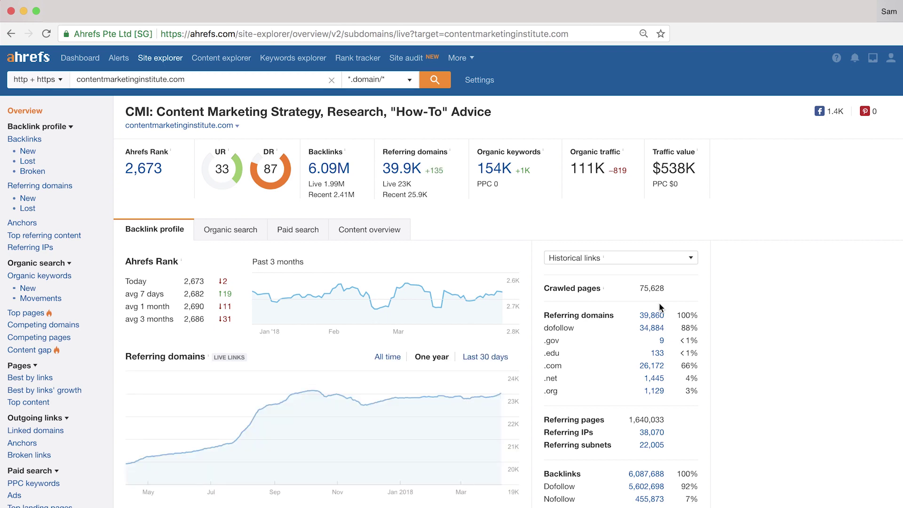
scroll(452, 283, "down", 2)
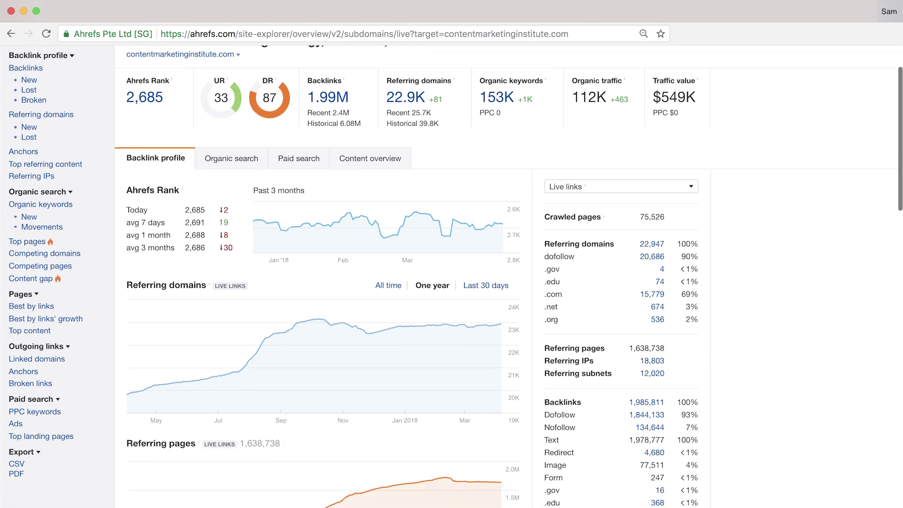
scroll(452, 283, "down", 4)
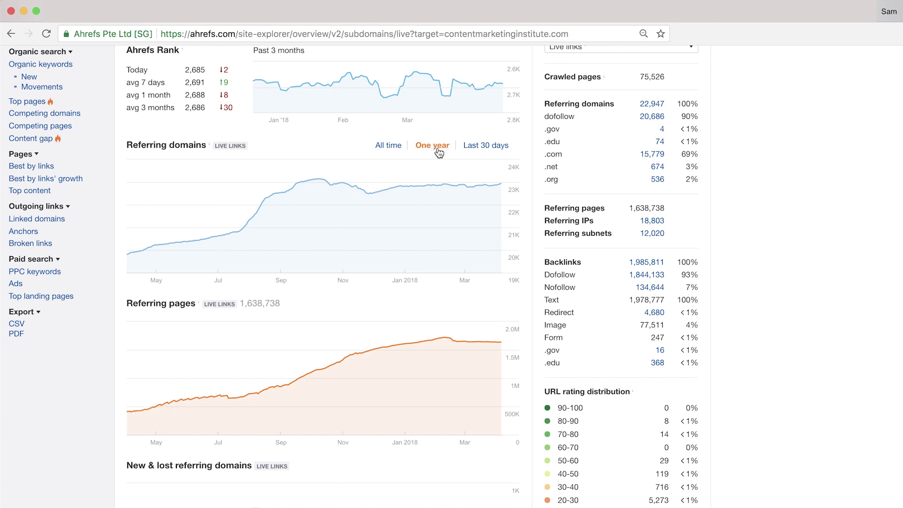
Step: Show referring domains growth for the last 30 days, then for all time
left_click(486, 146)
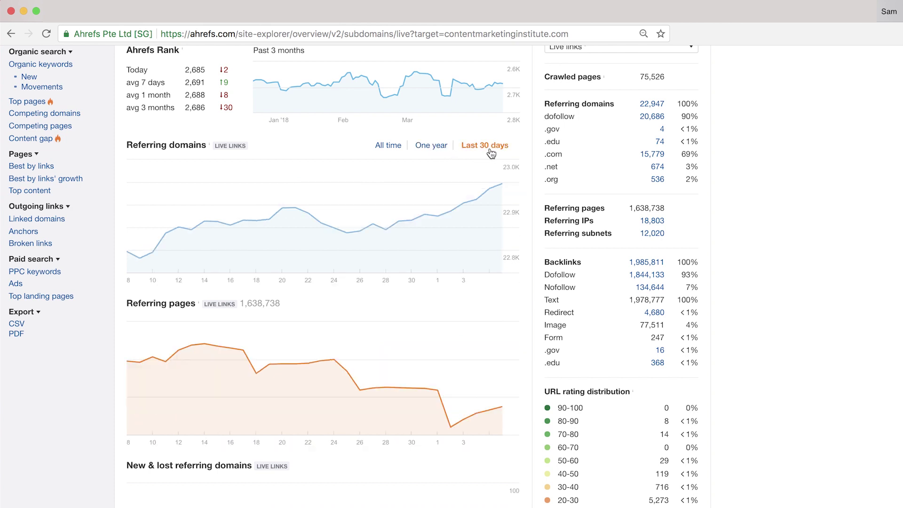
left_click(392, 147)
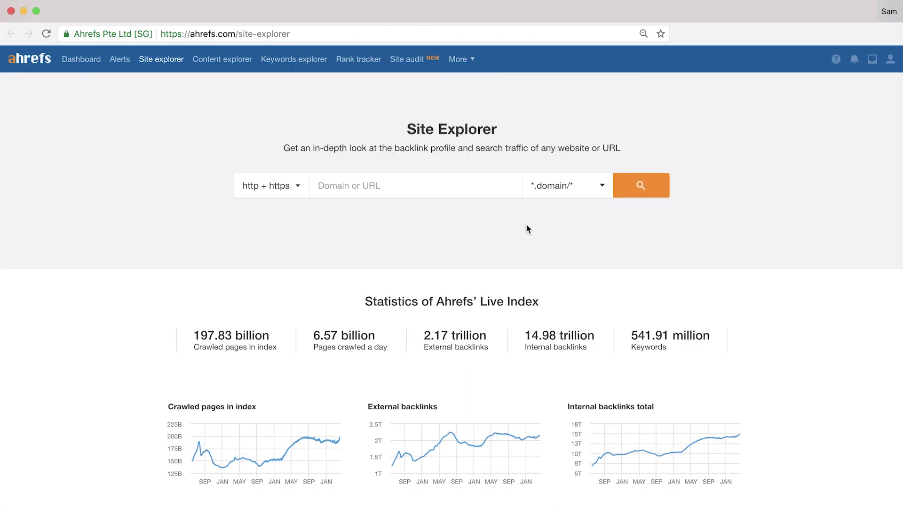
type("copyblogger.")
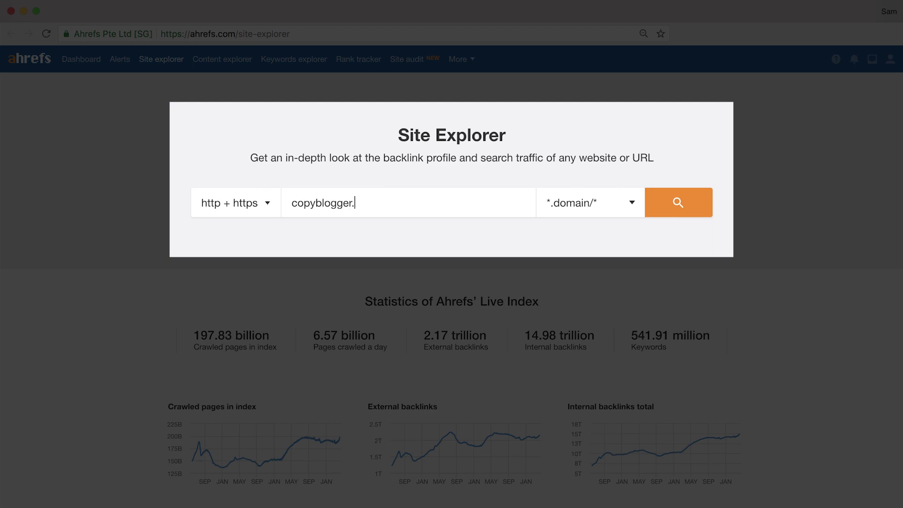
Step: Load the copyblogger.com overview in Site Explorer
key("Return")
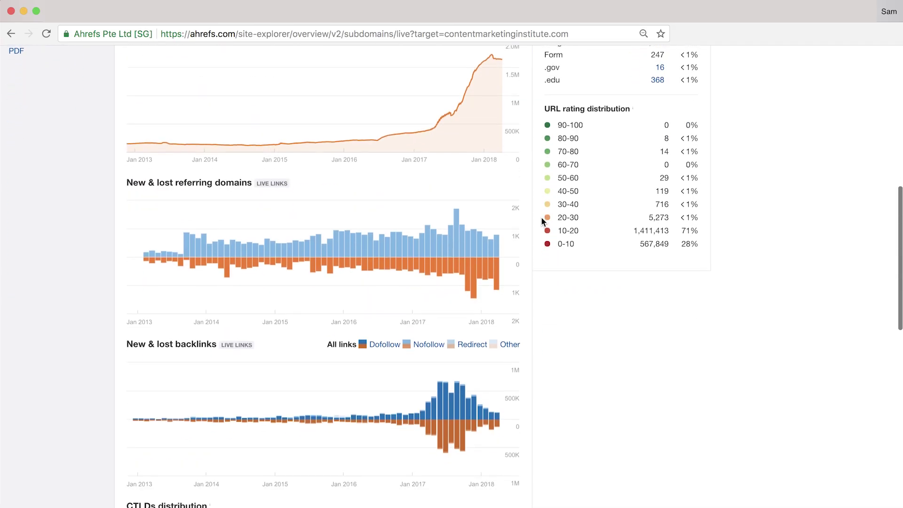
scroll(541, 221, "down", 1)
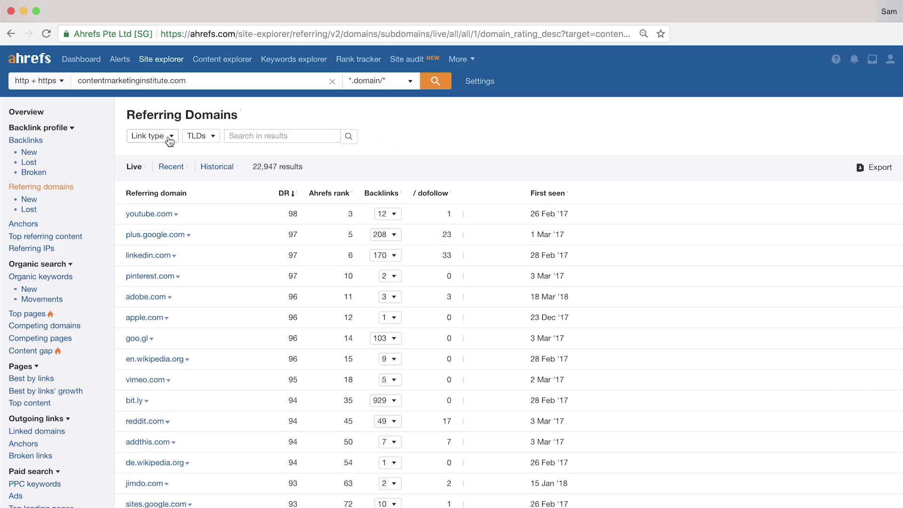
Step: Filter to dofollow domains, sort by dofollow backlinks, and expand informationweek.com's backlinks
left_click(175, 141)
left_click(169, 175)
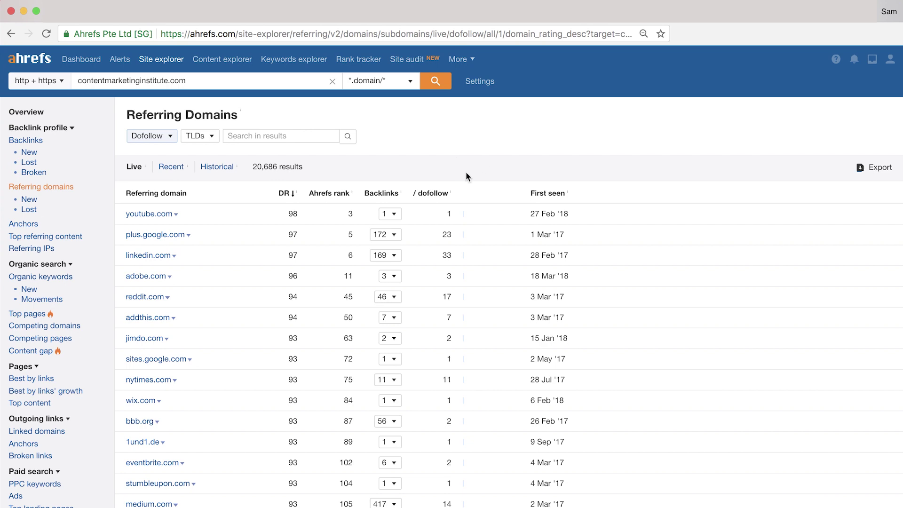
left_click(433, 194)
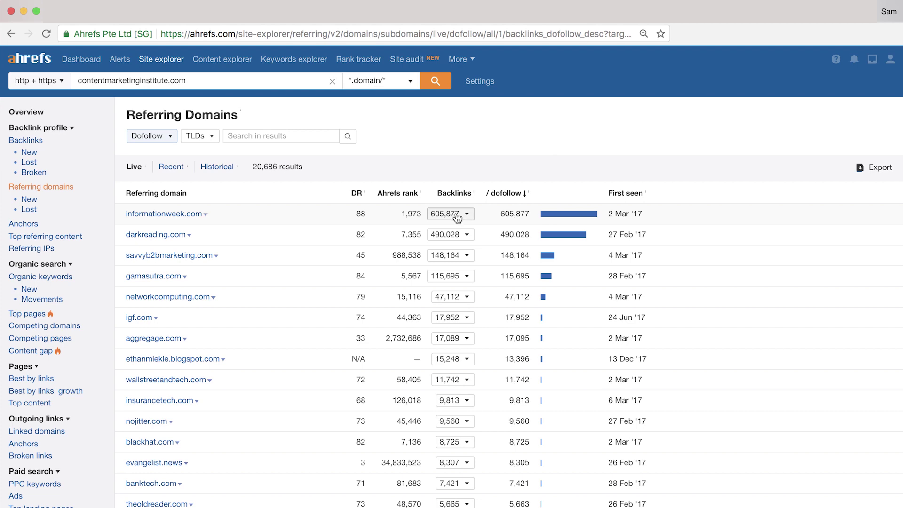
left_click(458, 218)
scroll(697, 347, "down", 3)
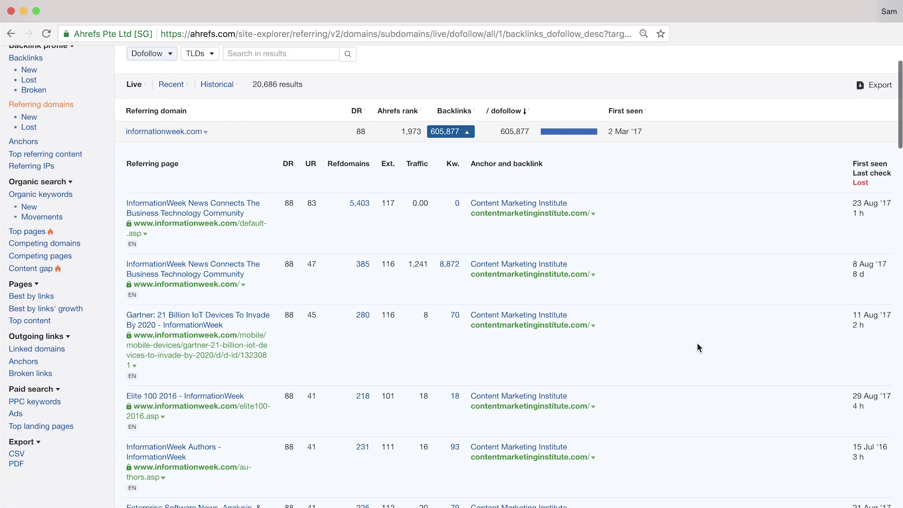
scroll(698, 347, "down", 2)
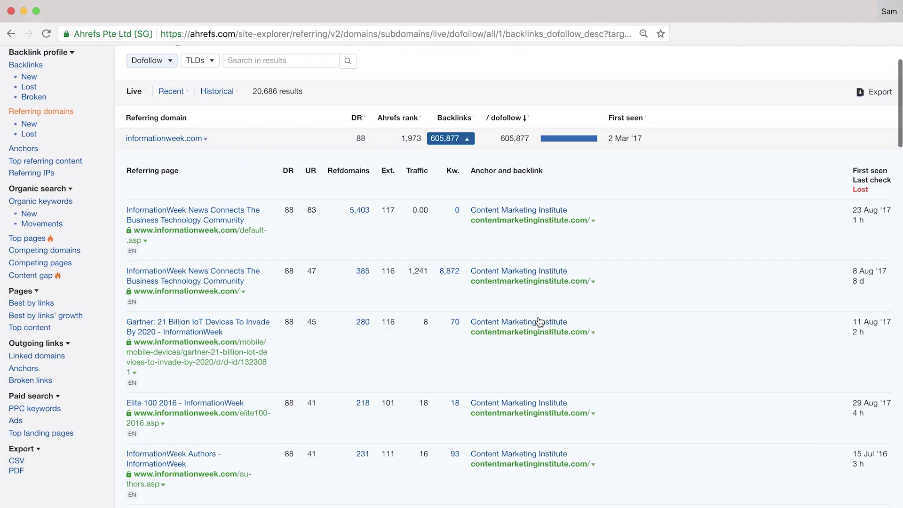
left_click(458, 208)
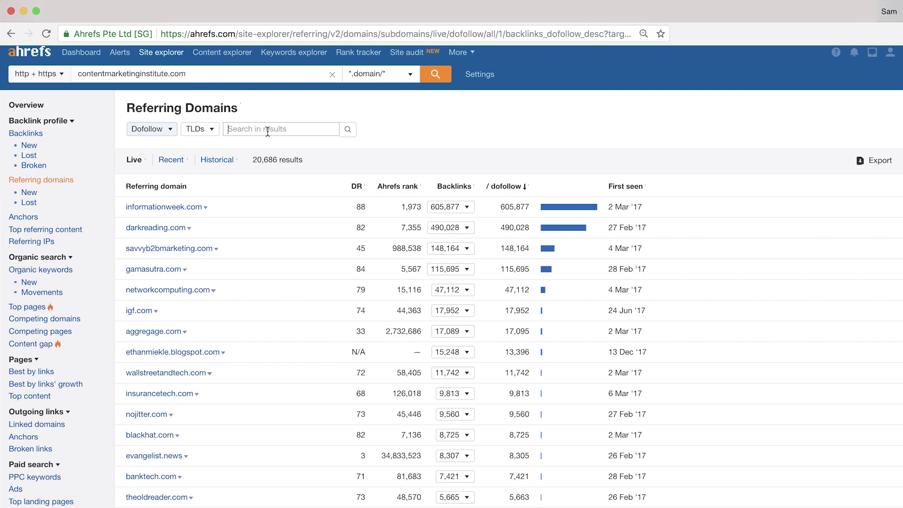
type("ahrefs.com")
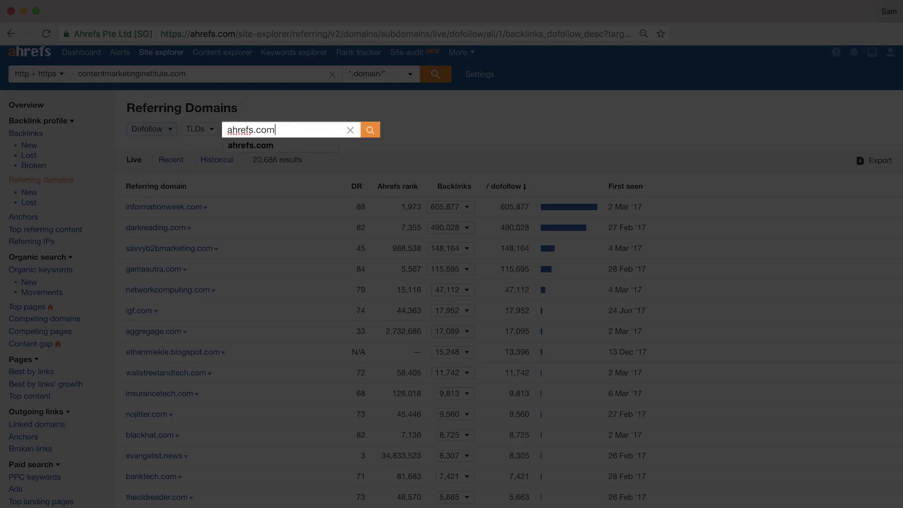
Step: Find ahrefs.com among the referring domains and expand its 11 backlinks
key("Return")
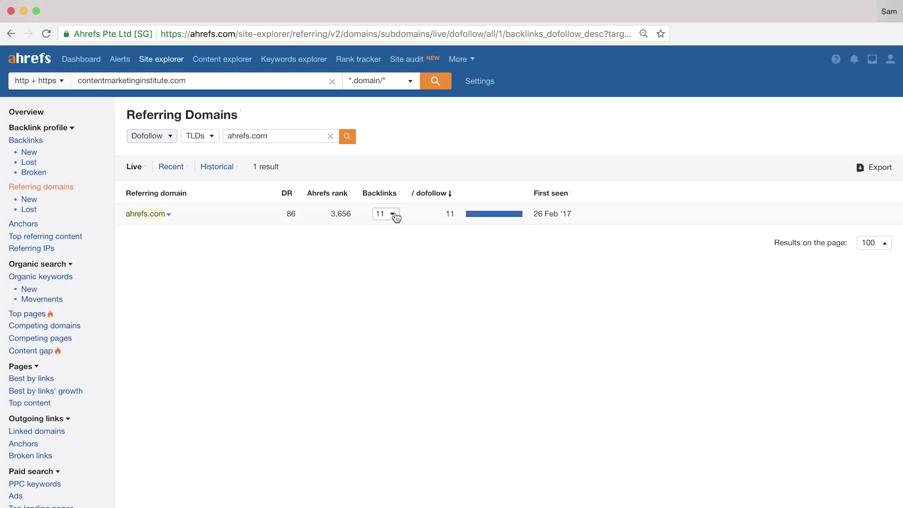
left_click(392, 213)
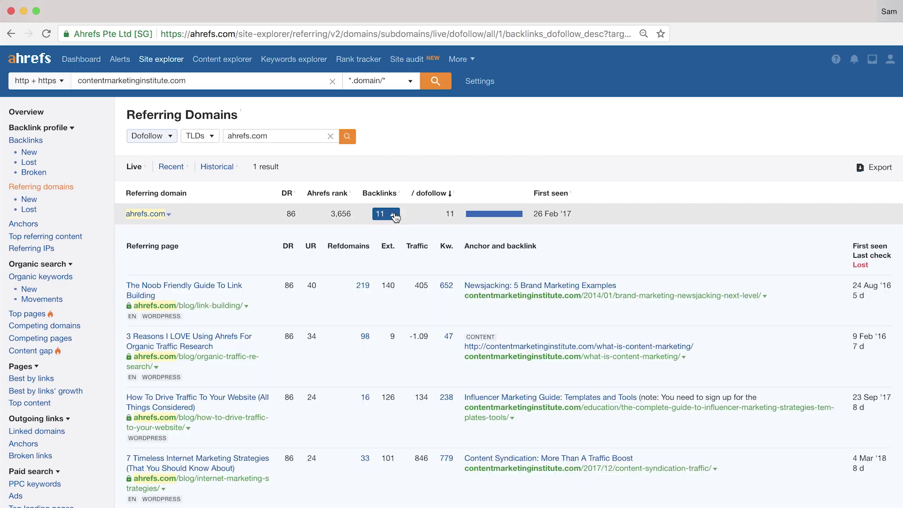
scroll(581, 372, "down", 3)
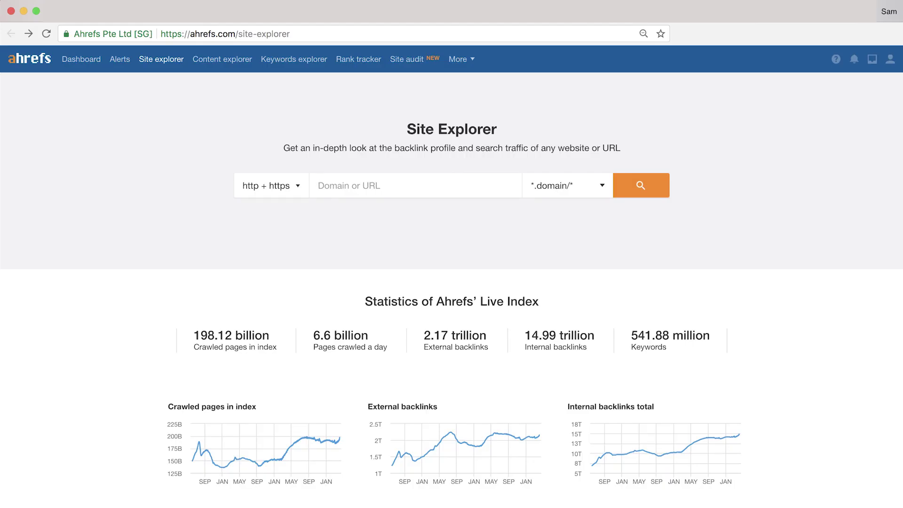
type("moneyjournal.com")
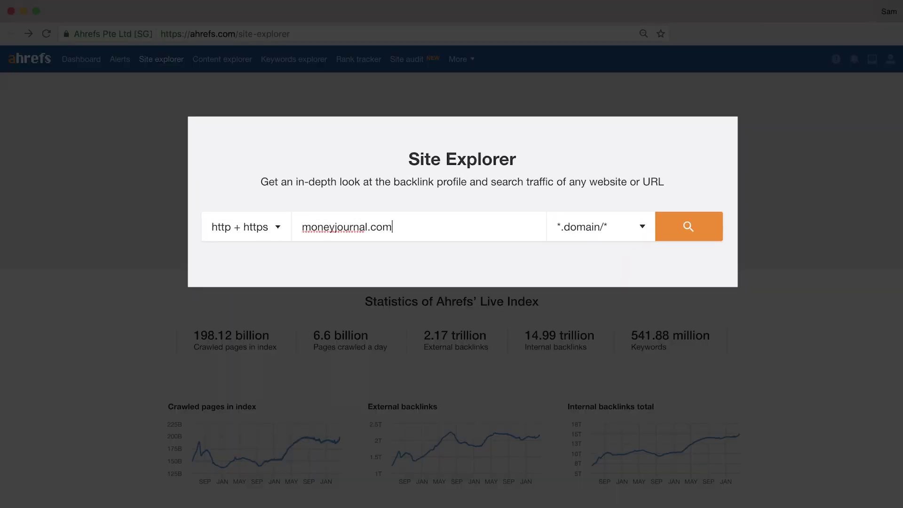
Step: Open moneyjournal.com's Referring domains report and set Link type to Dofollow
key("Return")
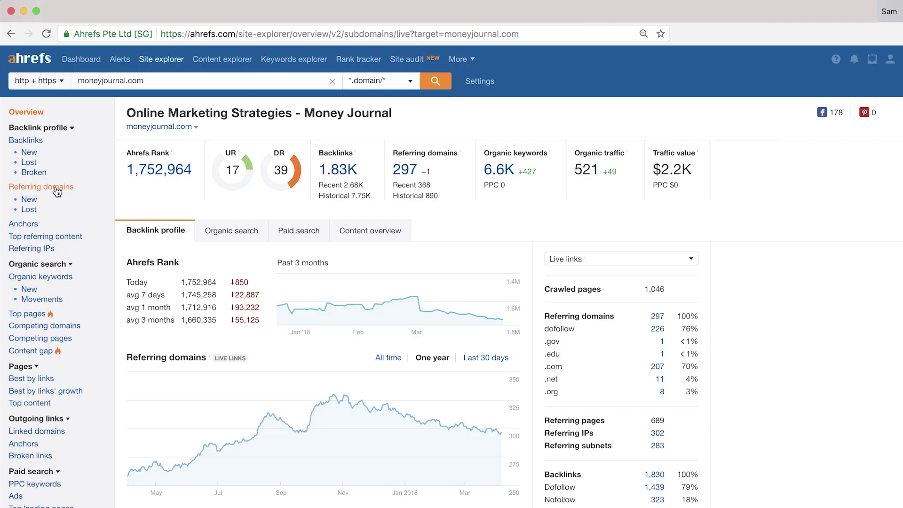
left_click(56, 191)
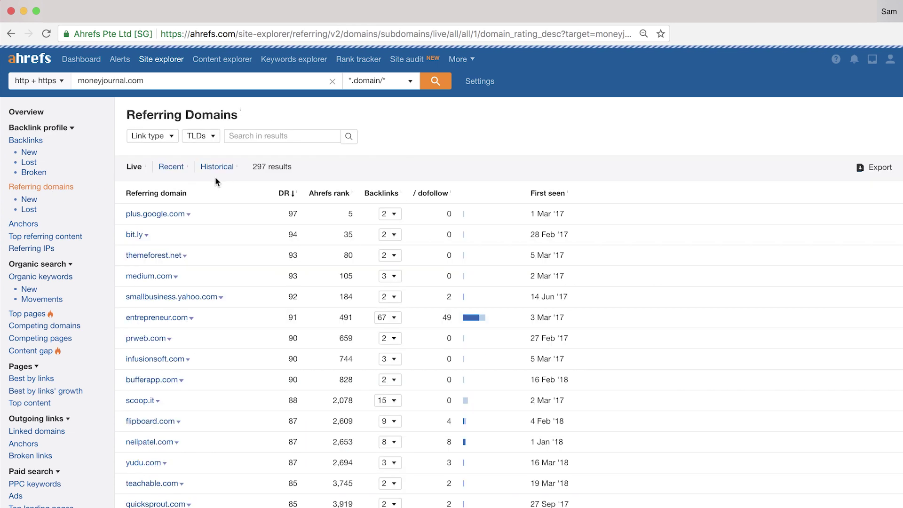
left_click(158, 139)
left_click(158, 165)
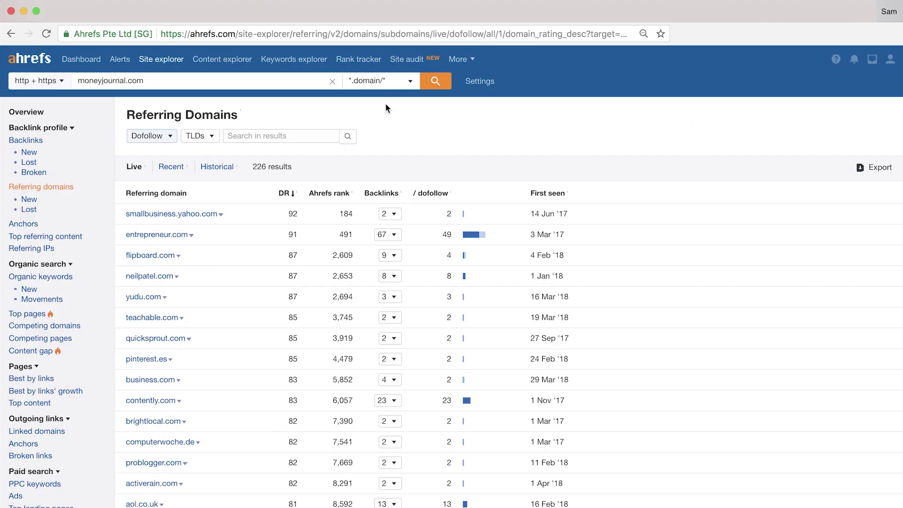
Step: Expand entrepreneur.com's 67 backlinks to list its referring article pages
left_click(388, 235)
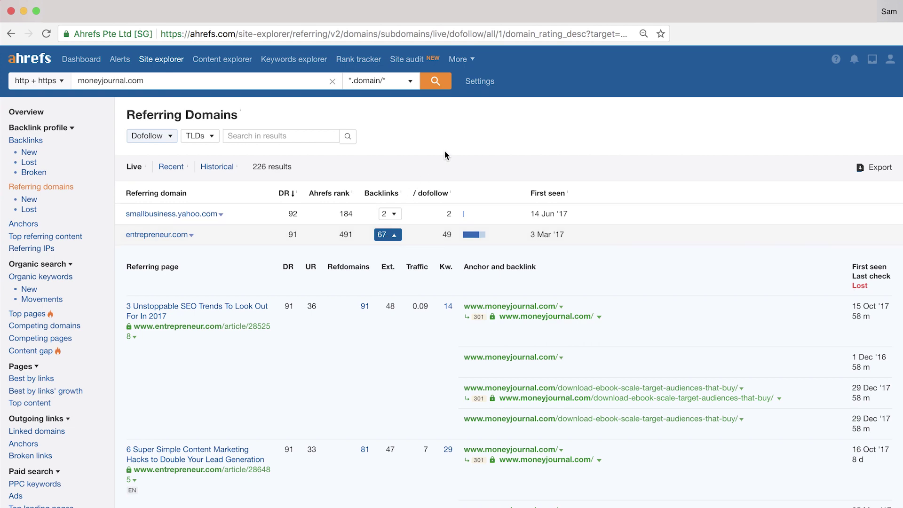
scroll(445, 151, "down", 3)
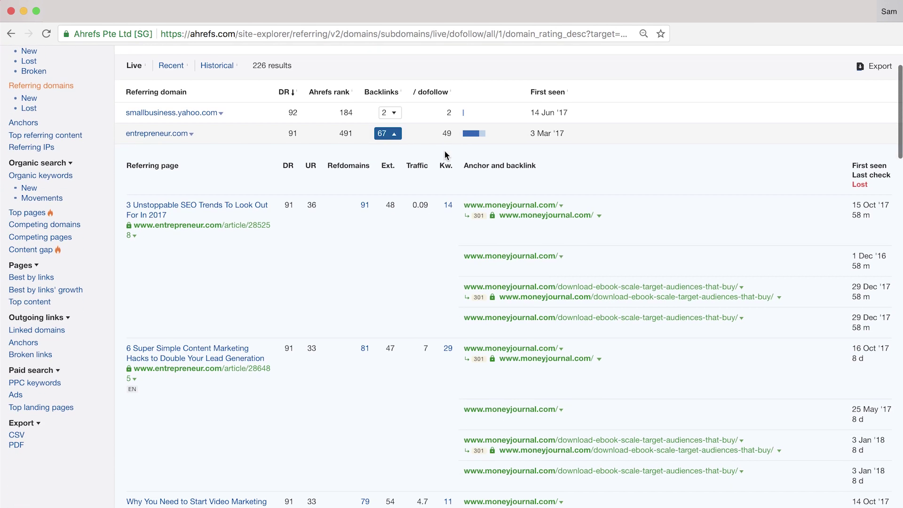